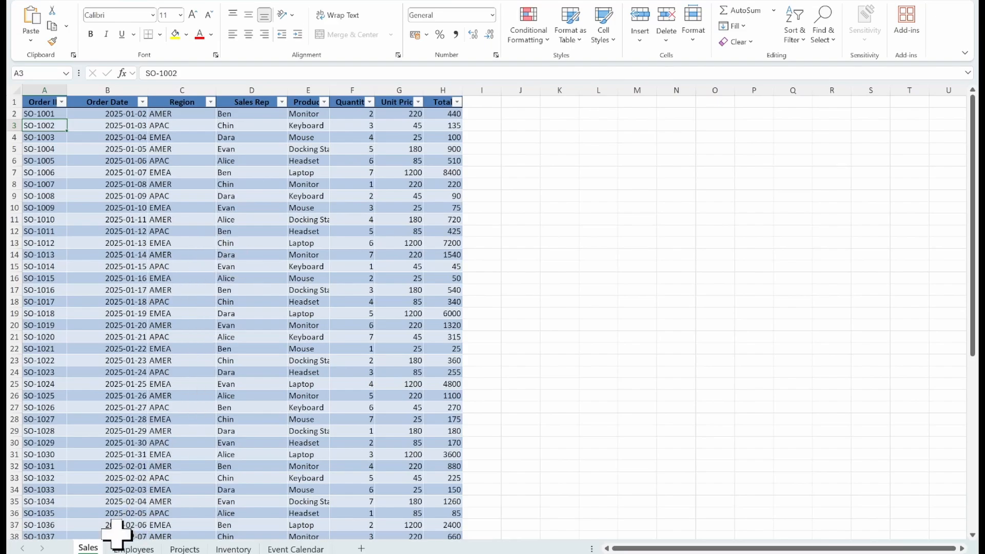
Step: Browse the workbook's Employees, Projects, Inventory and Event Calendar sheets
{"action": "left_click", "coordinate": [133, 549]}
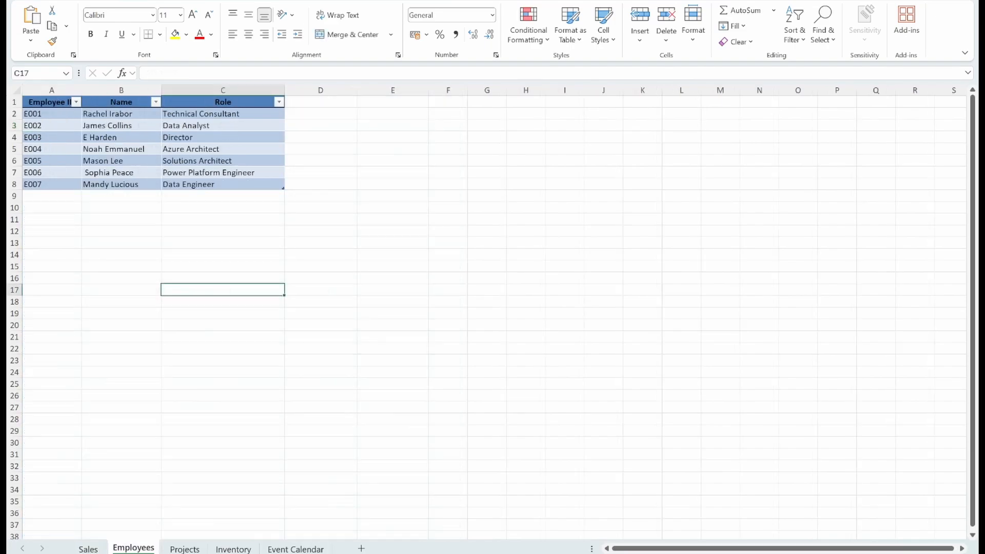
{"action": "left_click", "coordinate": [184, 548]}
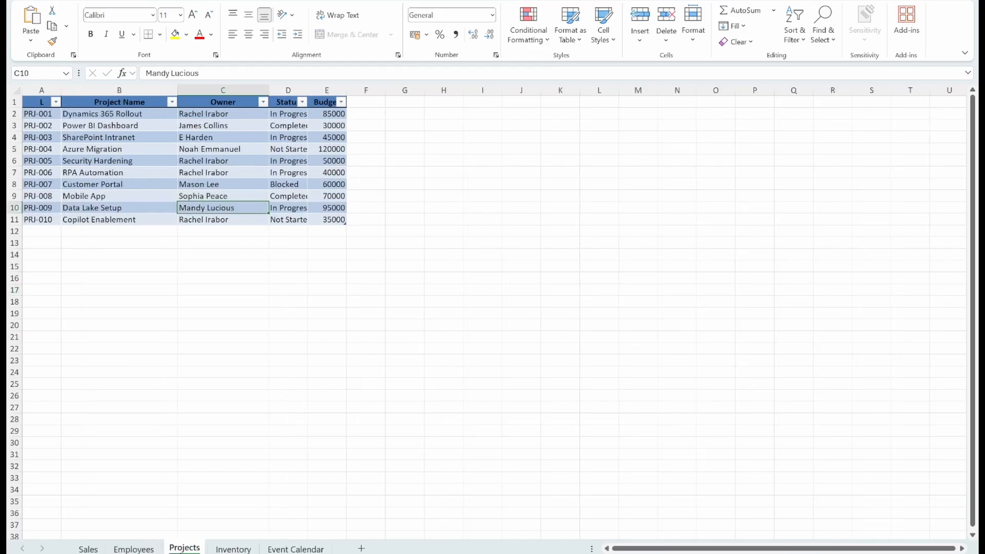
{"action": "left_click", "coordinate": [235, 549]}
{"action": "left_click", "coordinate": [289, 548]}
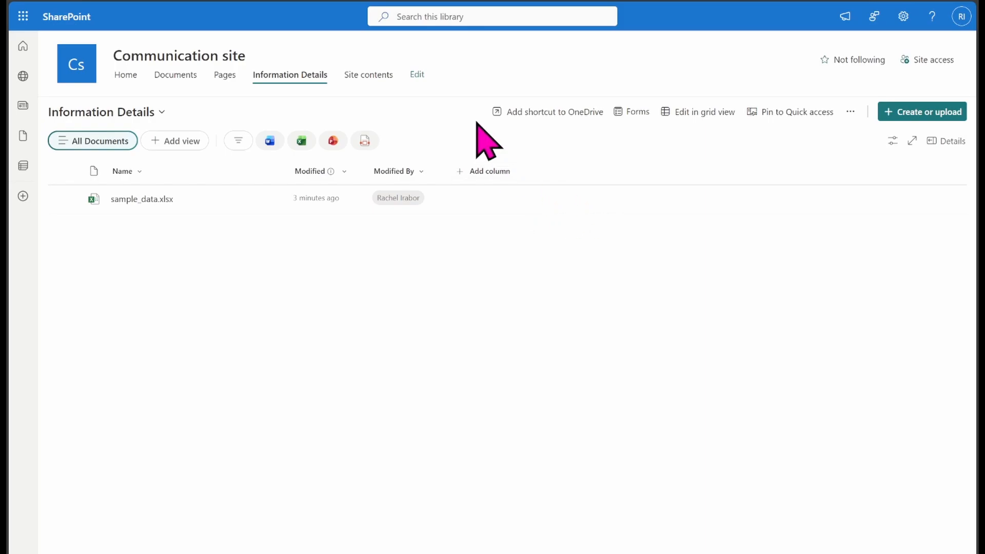
{"action": "left_click", "coordinate": [888, 112]}
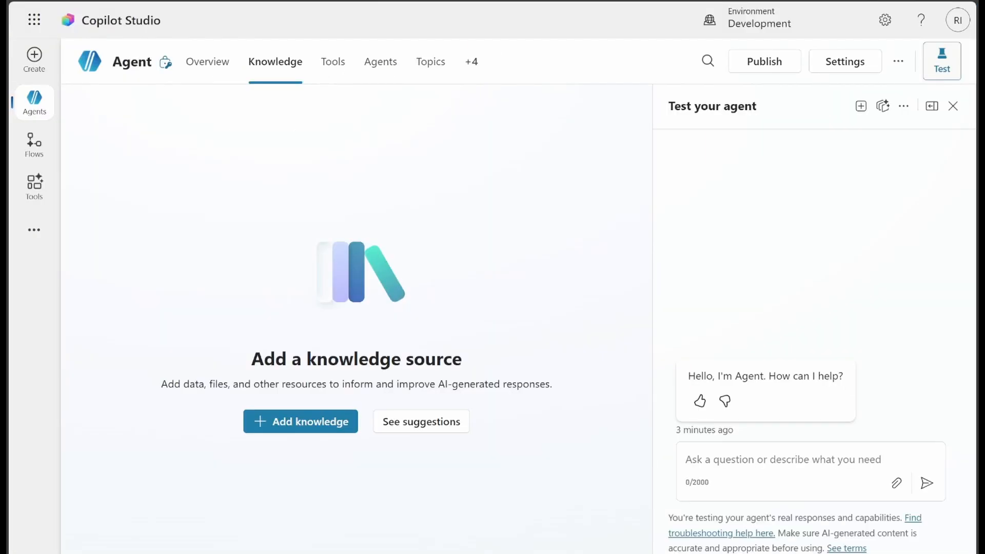
{"action": "left_click", "coordinate": [201, 62]}
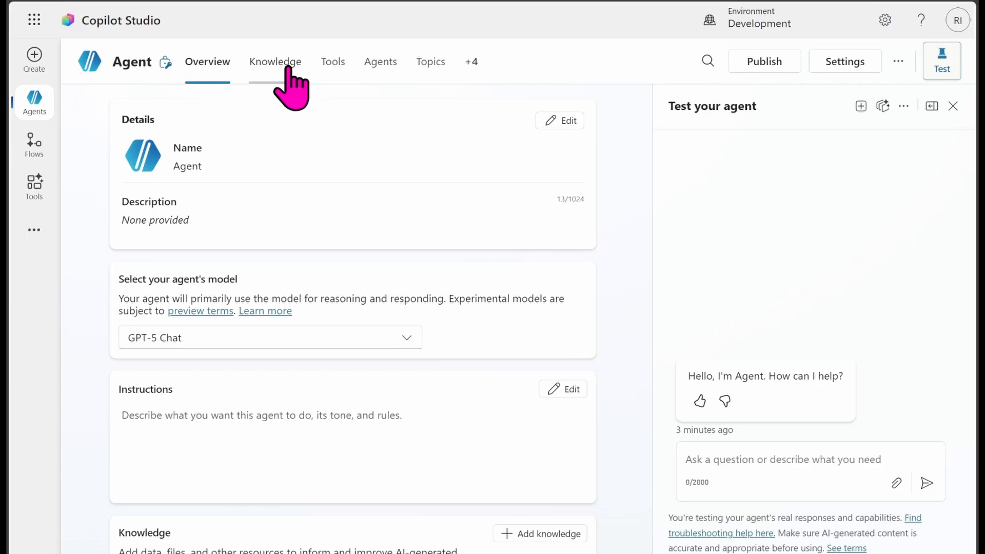
{"action": "left_click", "coordinate": [277, 64]}
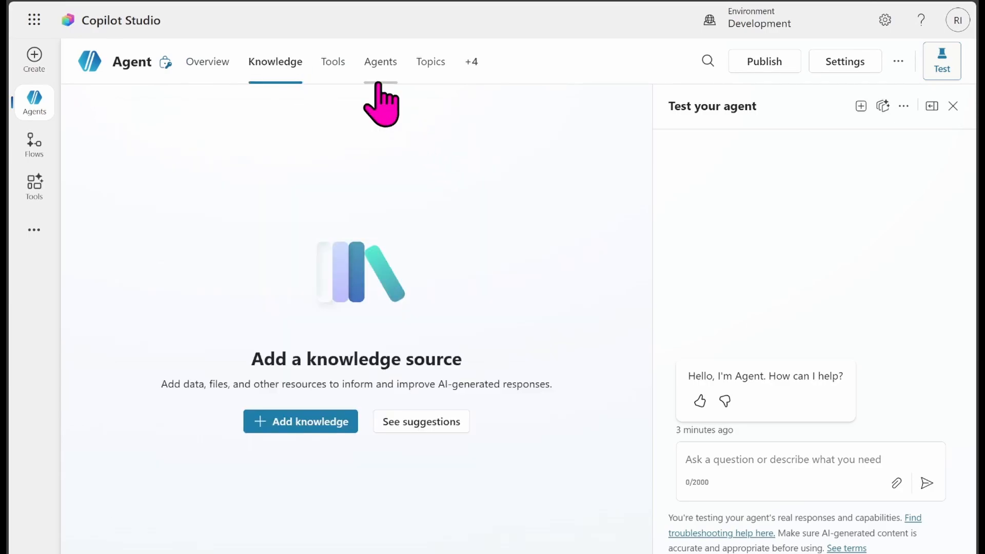
Step: Add the SharePoint site's URL as a SharePoint knowledge source for the agent
{"action": "left_click", "coordinate": [275, 424]}
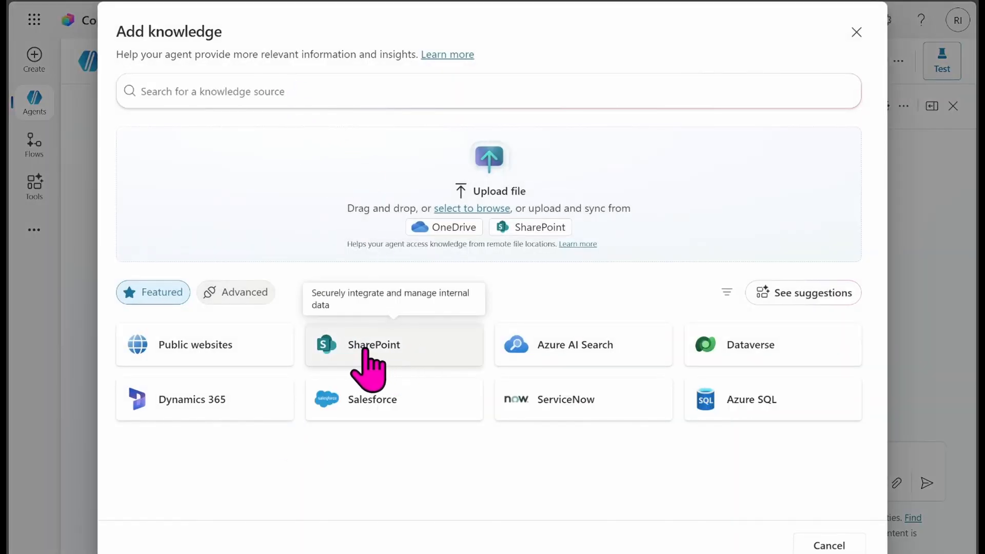
{"action": "left_click", "coordinate": [382, 353]}
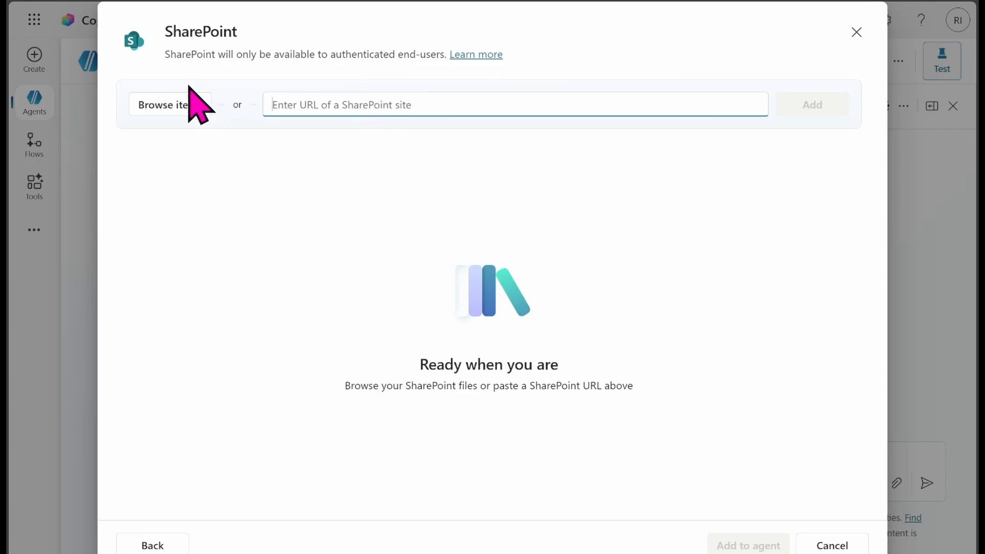
{"action": "left_click", "coordinate": [234, 1]}
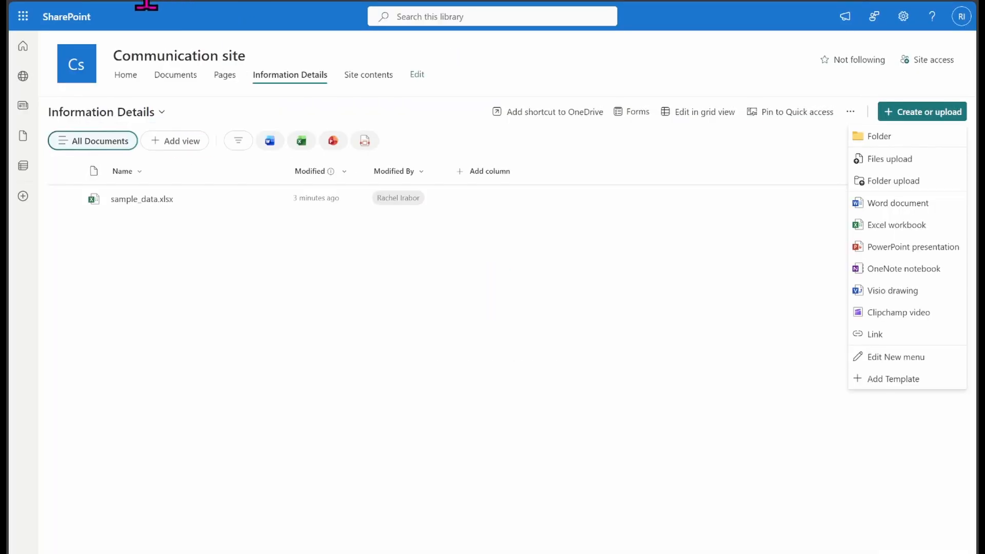
{"action": "left_click", "coordinate": [233, 1]}
{"action": "type", "text": "https://racheldevrel.sharepoint.com/"}
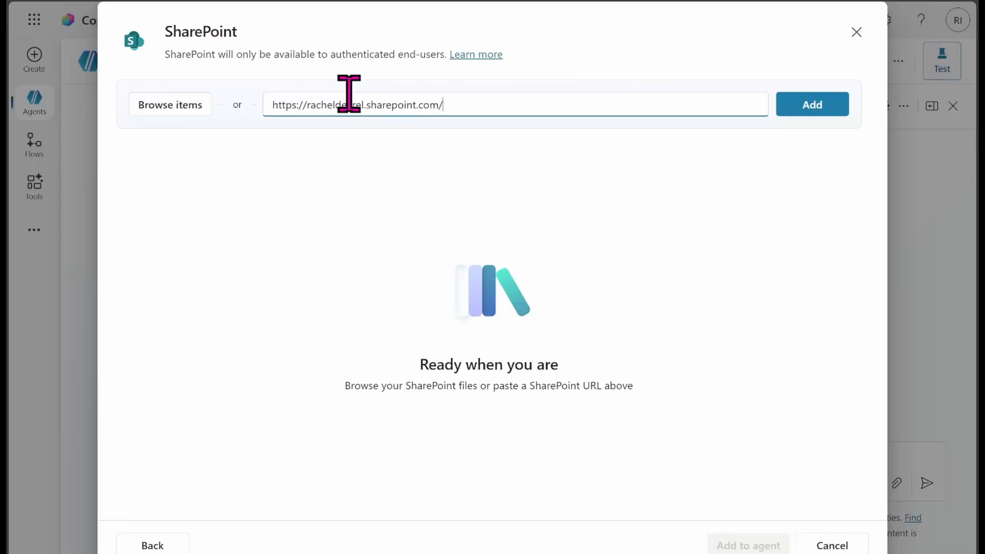
{"action": "left_click", "coordinate": [800, 105]}
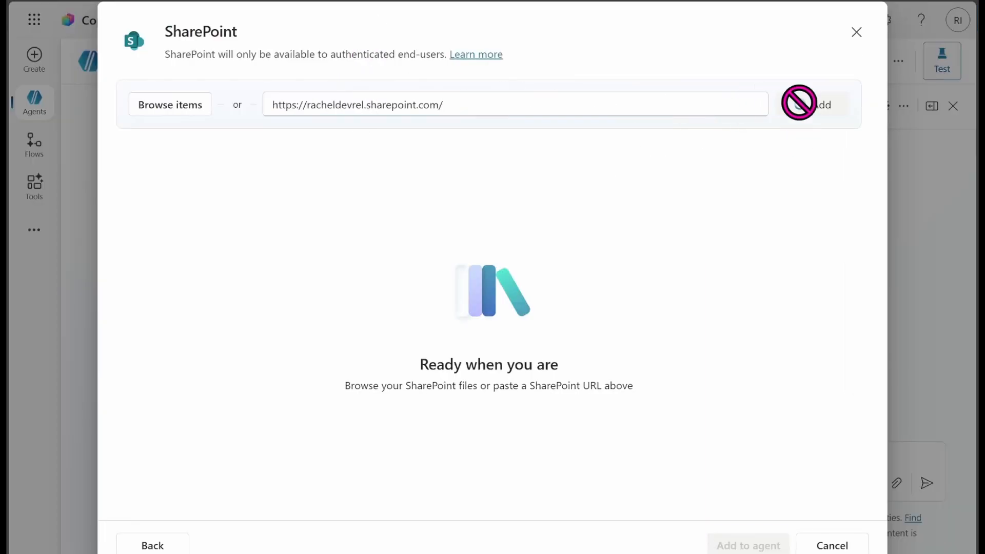
{"action": "left_click", "coordinate": [737, 547]}
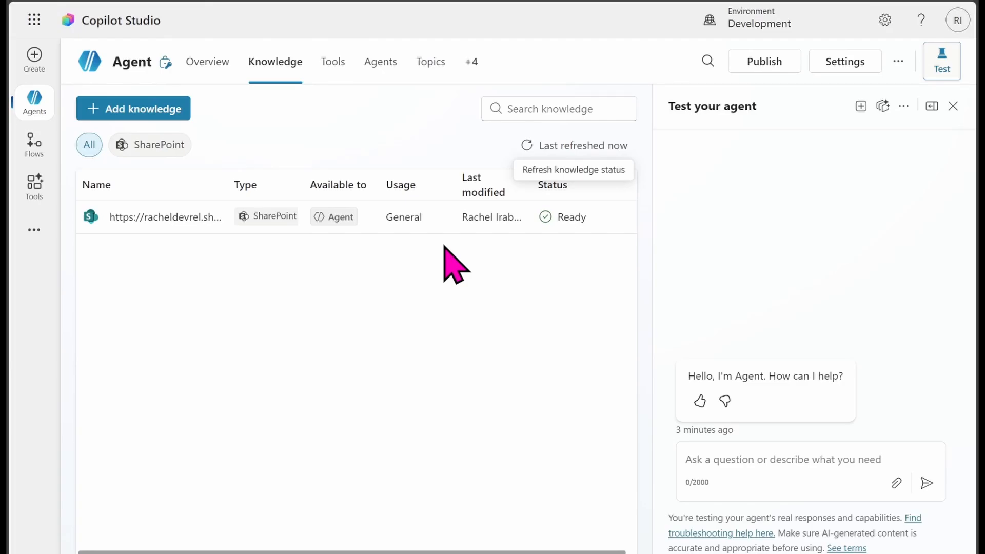
Step: Review the new knowledge source on the agent's Overview page and its options on the Knowledge page
{"action": "left_click", "coordinate": [213, 73]}
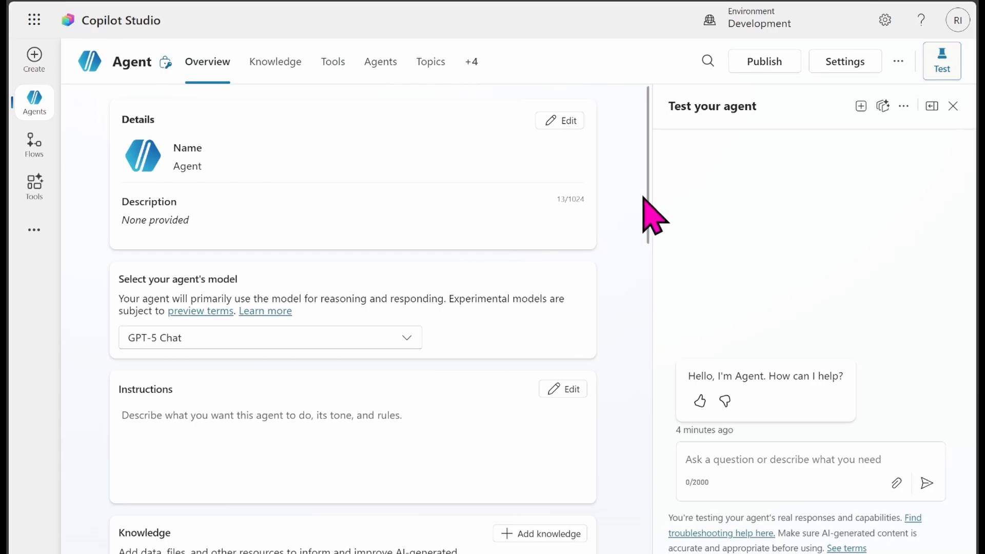
{"action": "scroll", "coordinate": [646, 196], "scroll_direction": "down", "scroll_amount": 7}
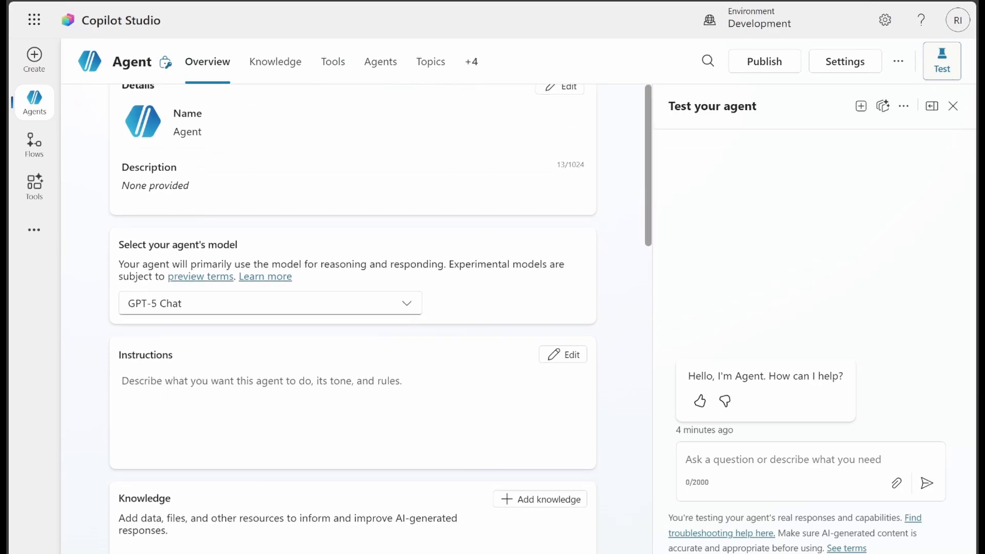
{"action": "scroll", "coordinate": [646, 257], "scroll_direction": "down", "scroll_amount": 2}
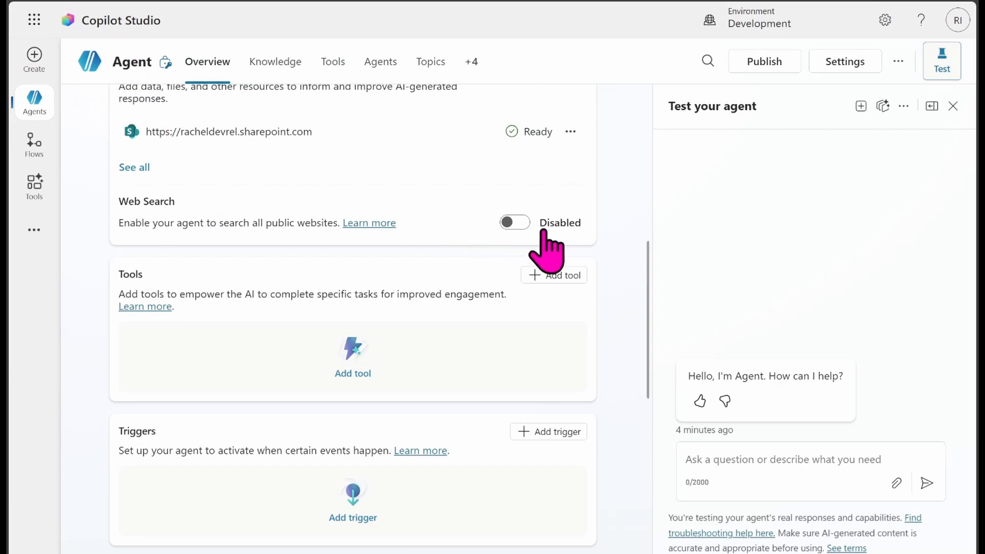
{"action": "left_click", "coordinate": [276, 64]}
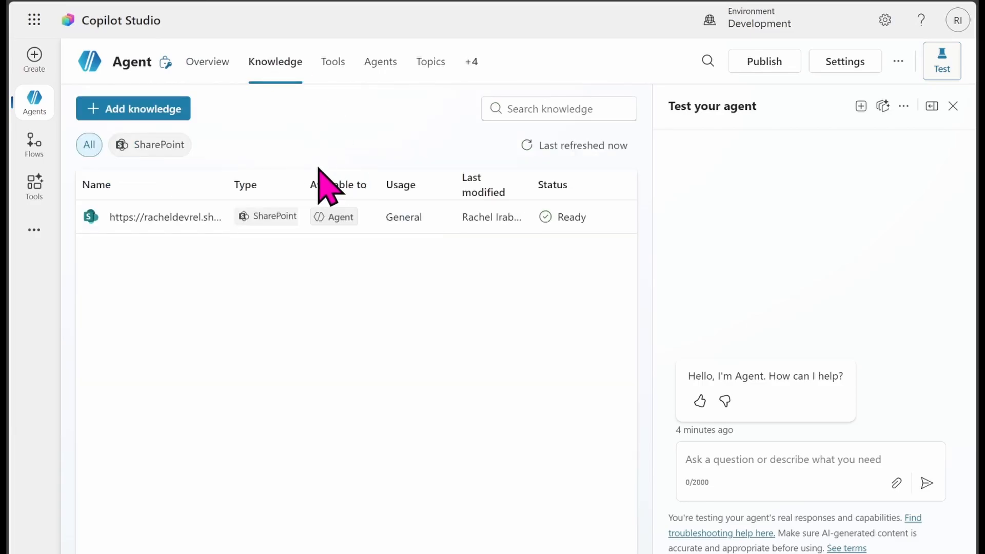
{"action": "left_click", "coordinate": [214, 216]}
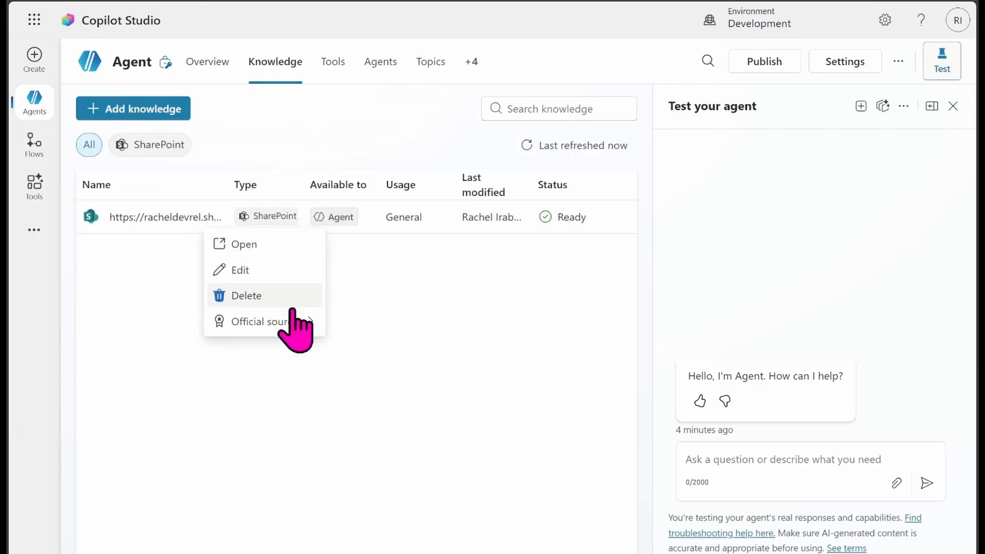
{"action": "mouse_move", "coordinate": [289, 322]}
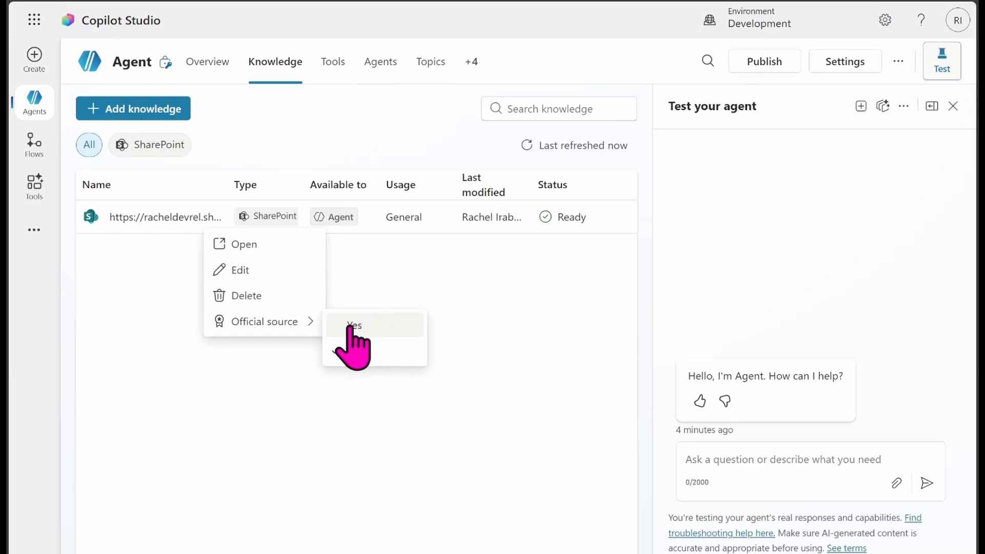
{"action": "left_click", "coordinate": [395, 303]}
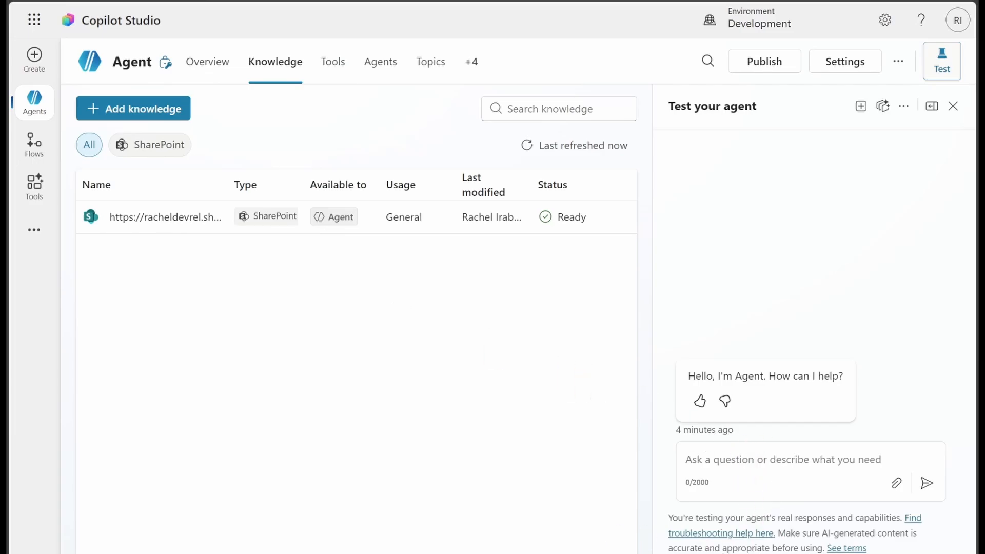
Step: Check the employee names and roles on the workbook's Employees sheet before returning to the agent
{"action": "key", "text": "alt+Tab"}
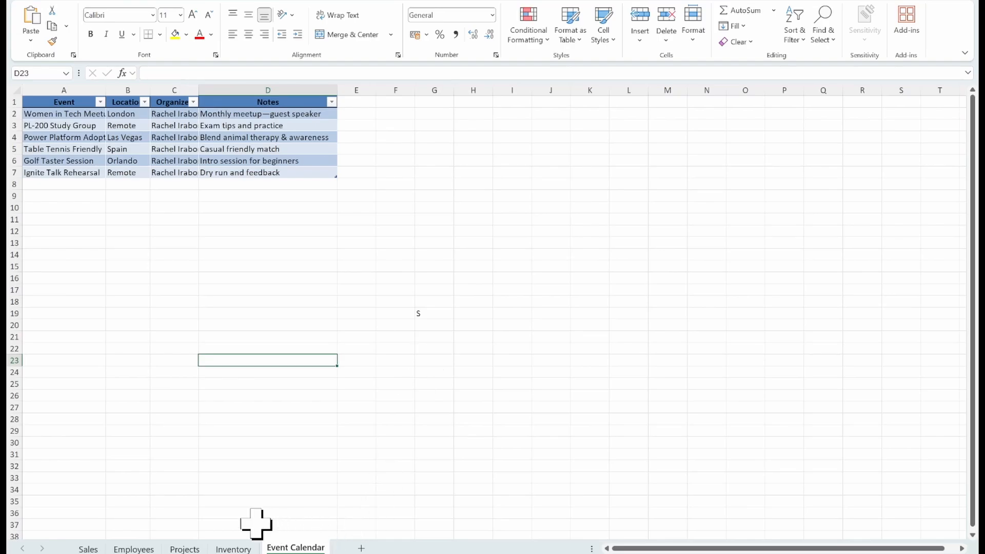
{"action": "left_click", "coordinate": [132, 549]}
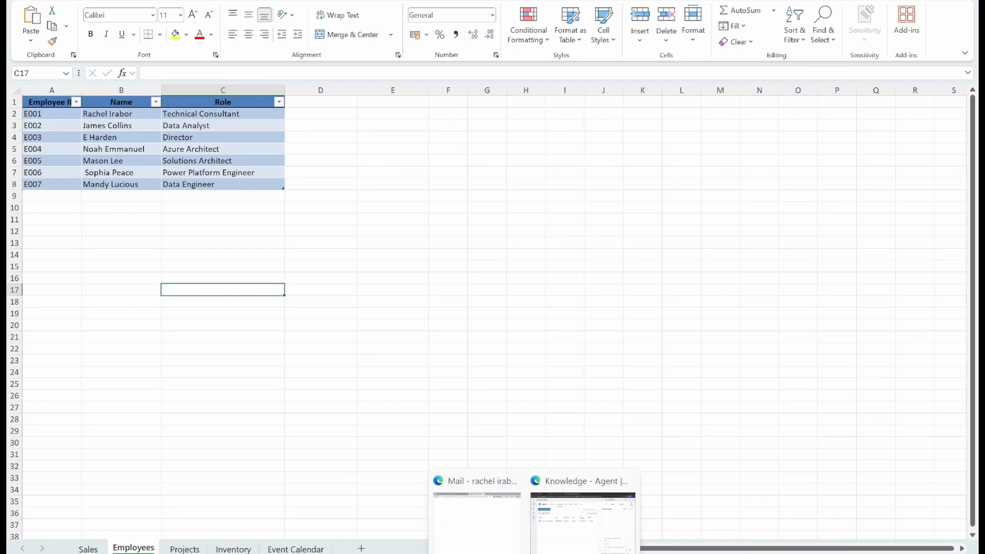
{"action": "left_click", "coordinate": [572, 543]}
{"action": "left_click", "coordinate": [750, 471]}
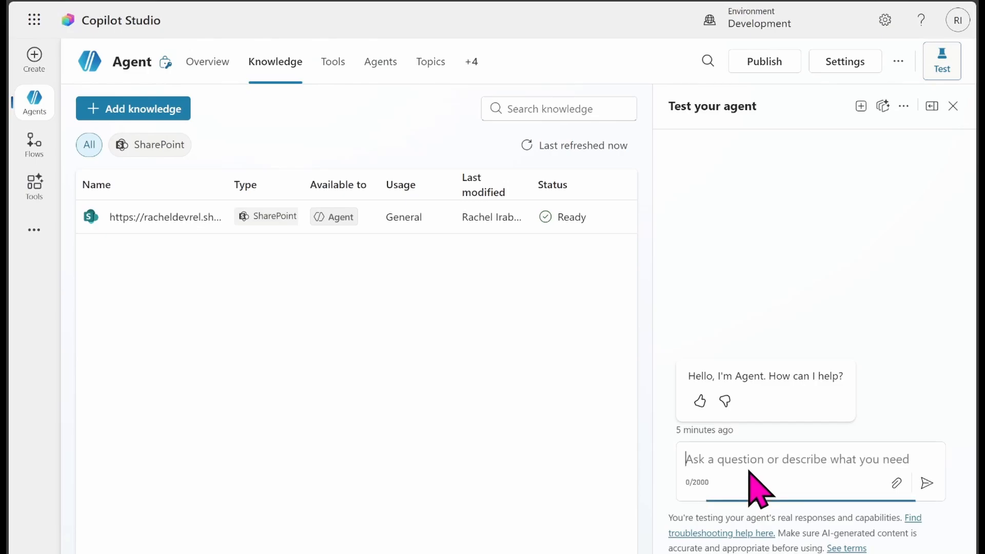
Step: Ask the test agent what the role of an employee listed on the Employees sheet is
{"action": "type", "text": "what is t"}
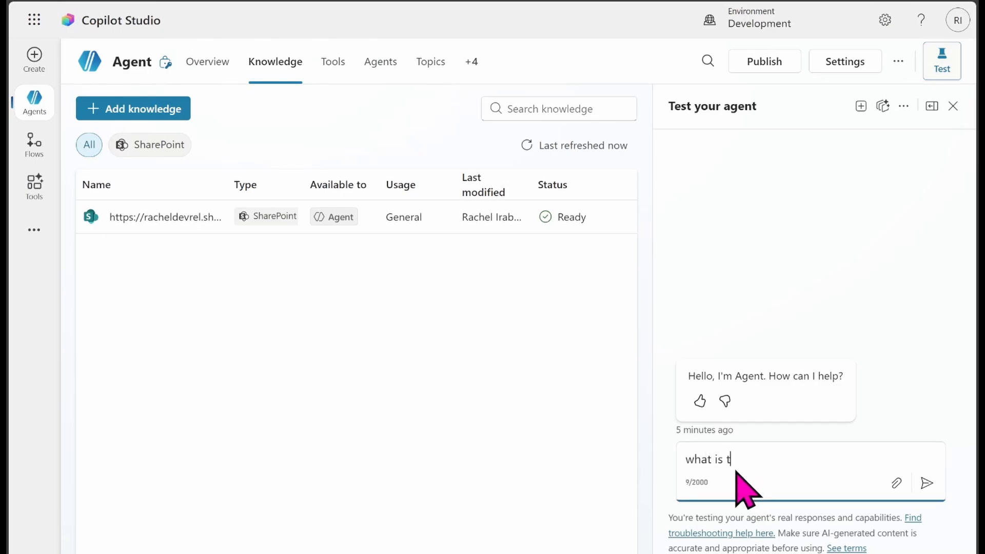
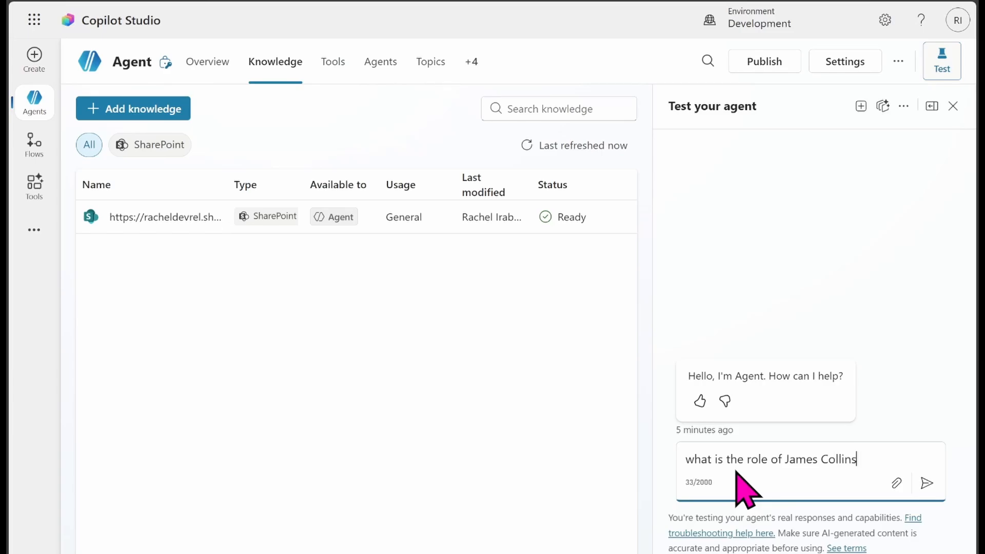
{"action": "key", "text": "Return"}
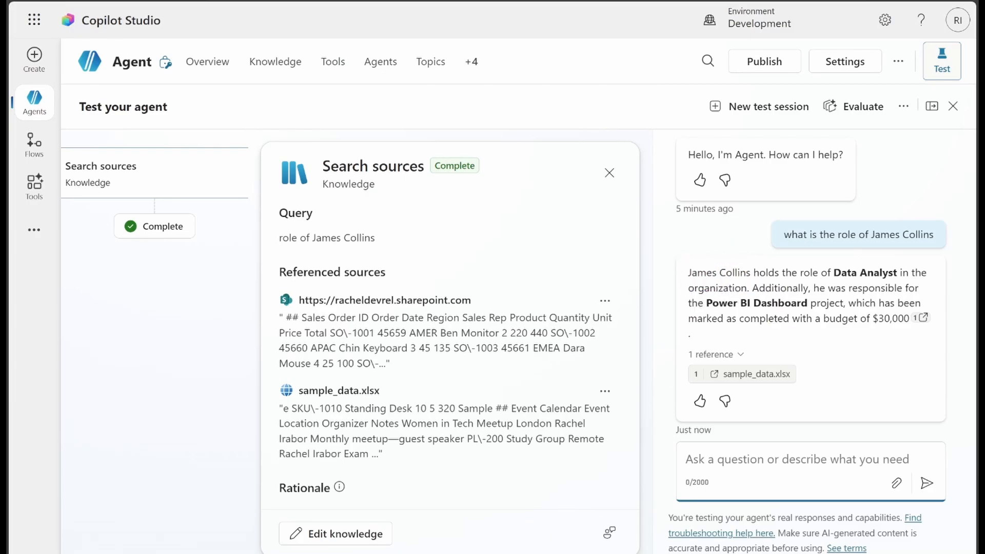
Step: Compare the answer against the workbook's Employees and Projects sheets
{"action": "mouse_move", "coordinate": [534, 553]}
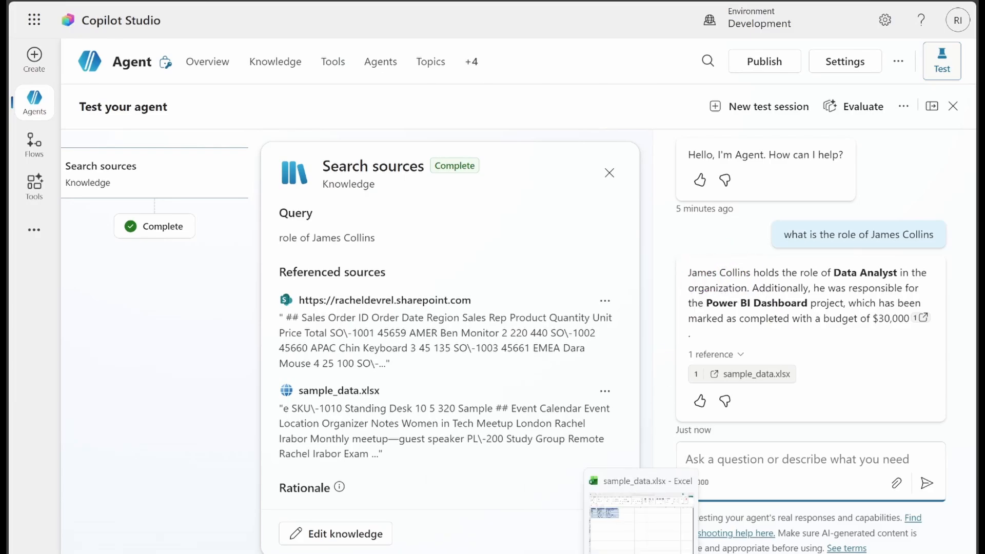
{"action": "left_click", "coordinate": [641, 553]}
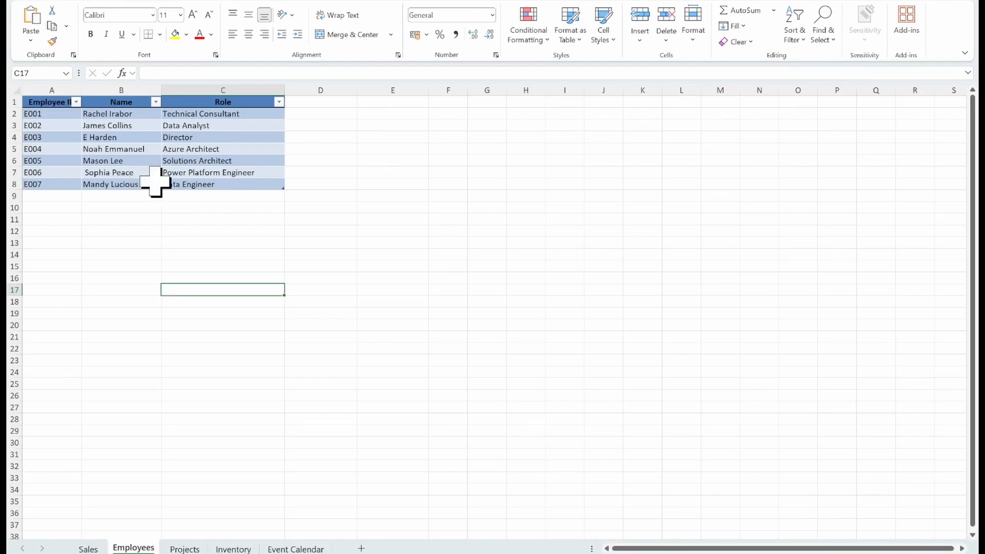
{"action": "left_click", "coordinate": [182, 548]}
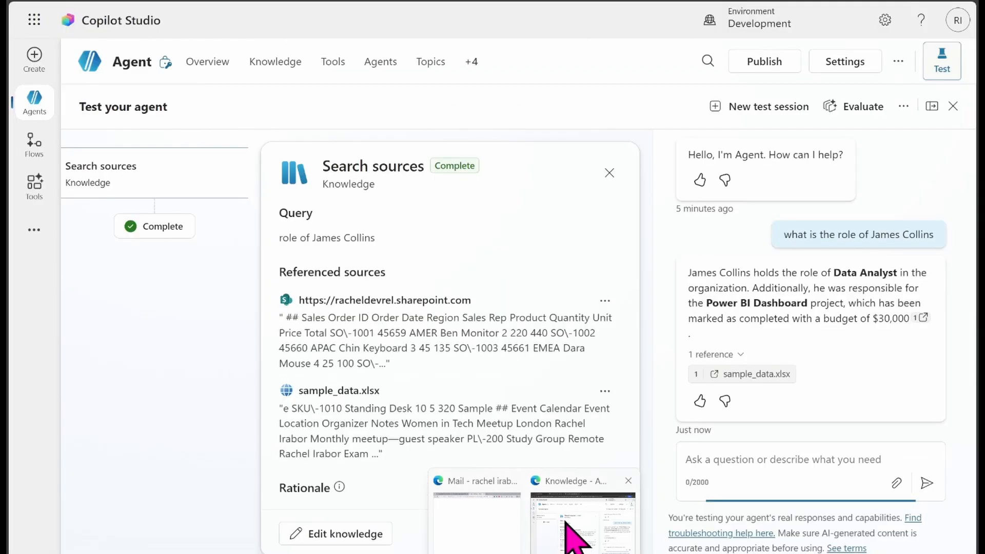
{"action": "left_click", "coordinate": [577, 533]}
Step: Ask the test agent for the job title of another employee from the Employees sheet
{"action": "type", "text": "what is the job title of Rachel"}
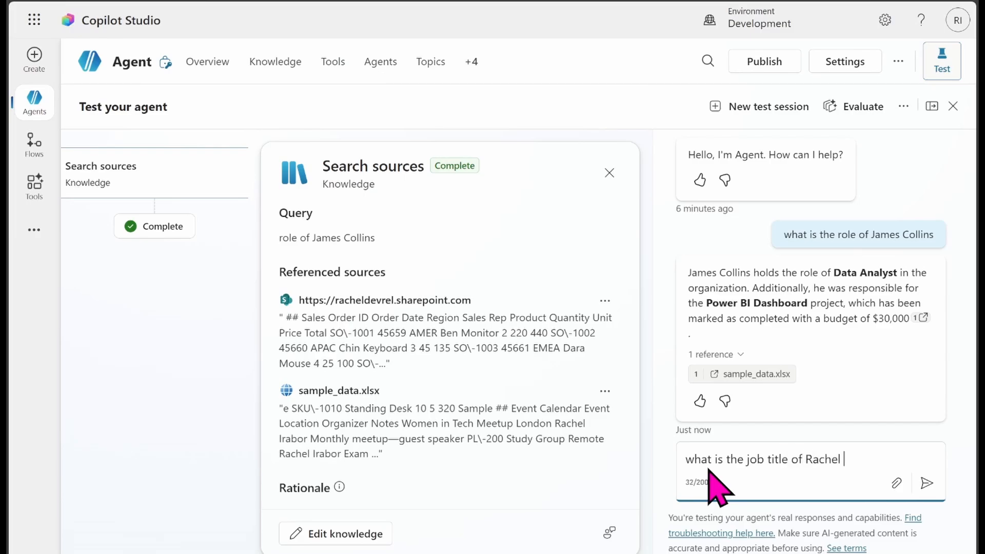
{"action": "type", "text": "or"}
{"action": "key", "text": "Return"}
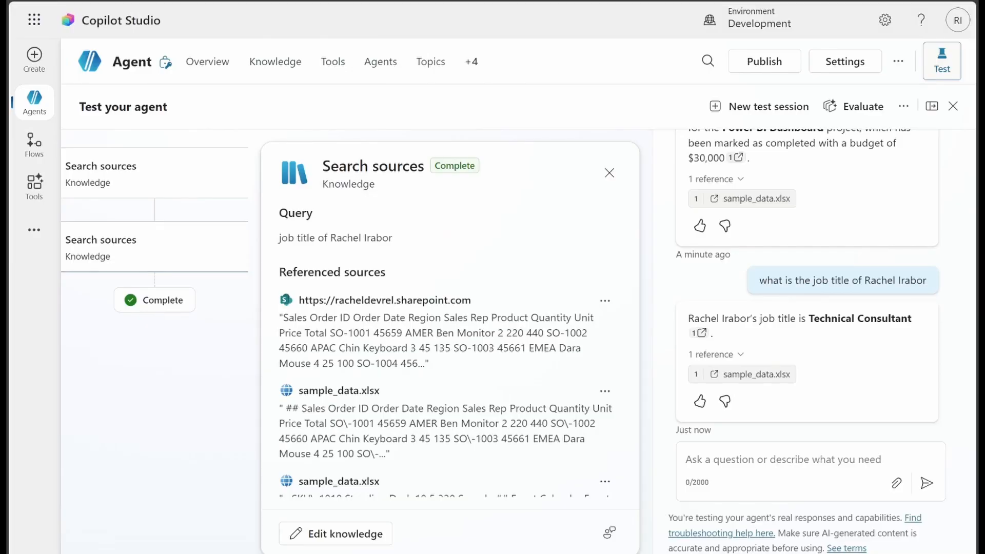
Step: Review the workbook's Projects and Sales sheets against the agent's answers and sources
{"action": "mouse_move", "coordinate": [534, 553]}
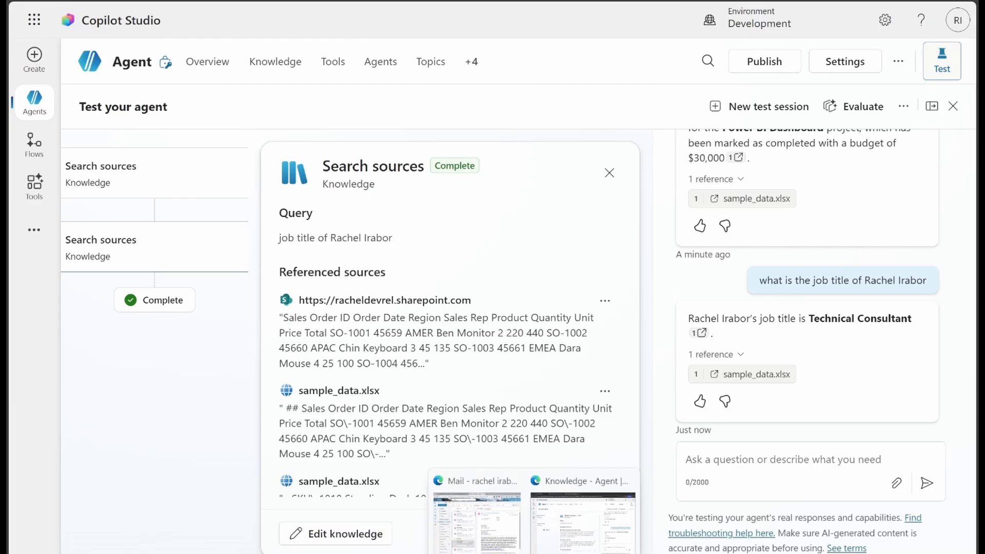
{"action": "left_click", "coordinate": [598, 553]}
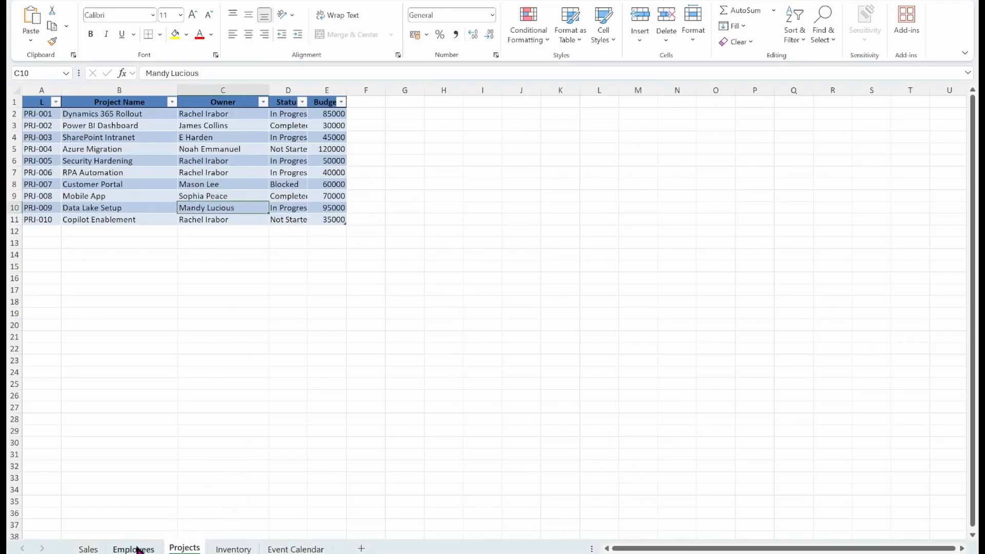
{"action": "left_click", "coordinate": [89, 549]}
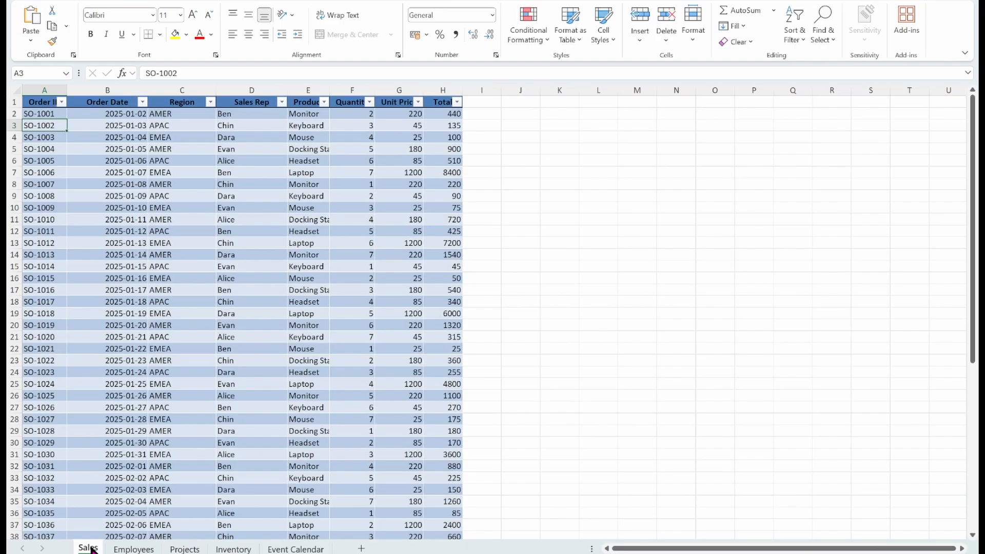
{"action": "double_click", "coordinate": [42, 114]}
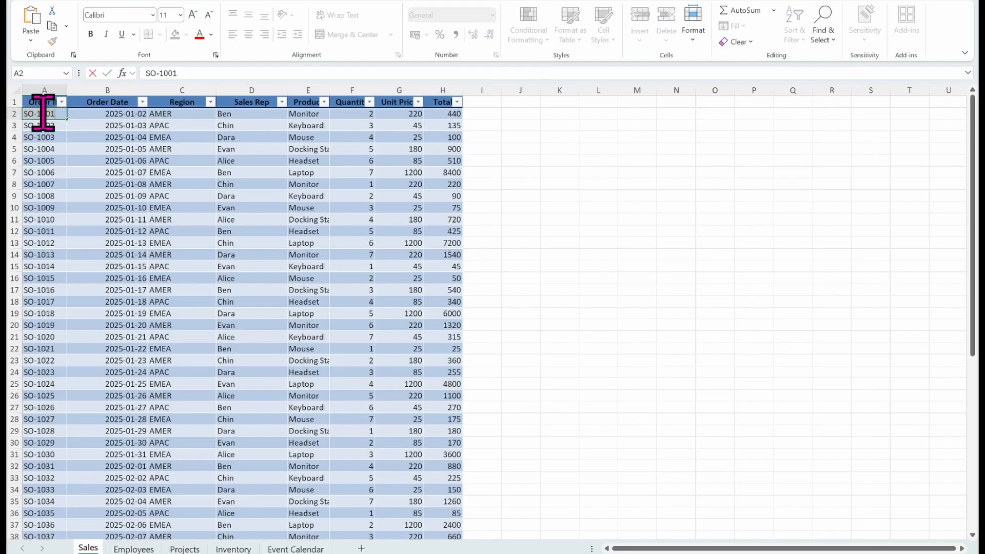
{"action": "mouse_move", "coordinate": [534, 553]}
{"action": "left_click", "coordinate": [568, 546]}
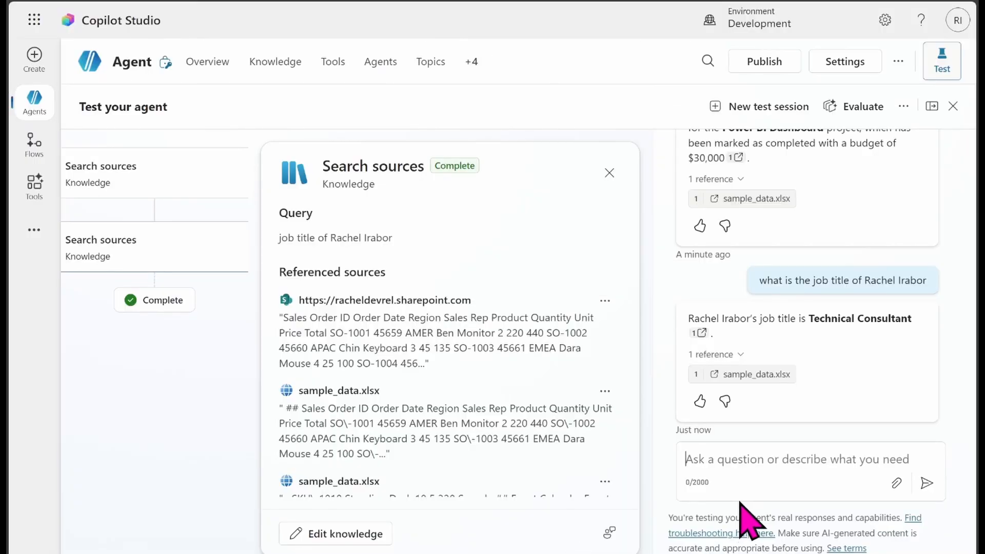
Step: Ask the test agent for the details of order ID SO-1001
{"action": "type", "text": "wh"}
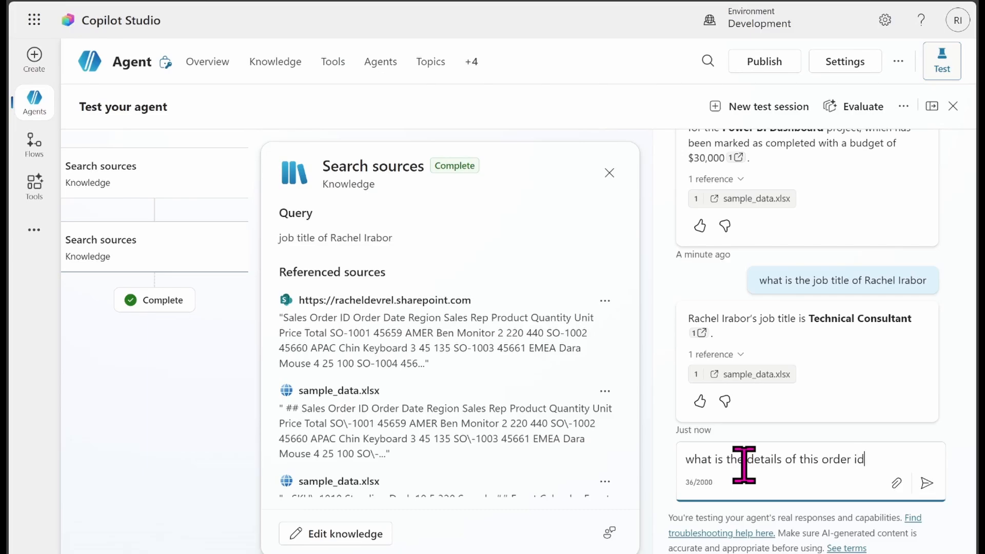
{"action": "type", "text": "SO-1001"}
{"action": "key", "text": "Return"}
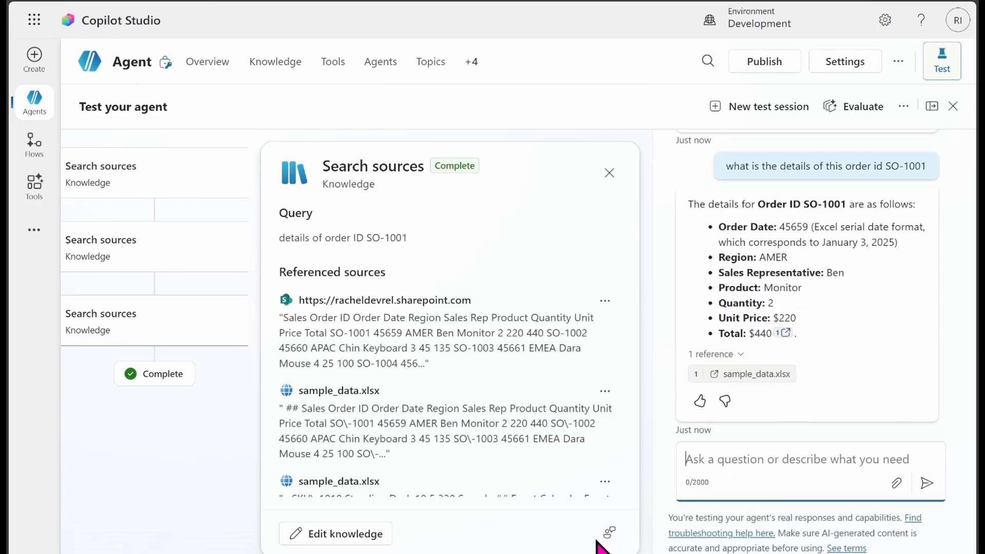
Step: Review the workbook's Sales, Employees, Projects and Event Calendar sheets, selecting the first event's name
{"action": "left_click", "coordinate": [641, 552]}
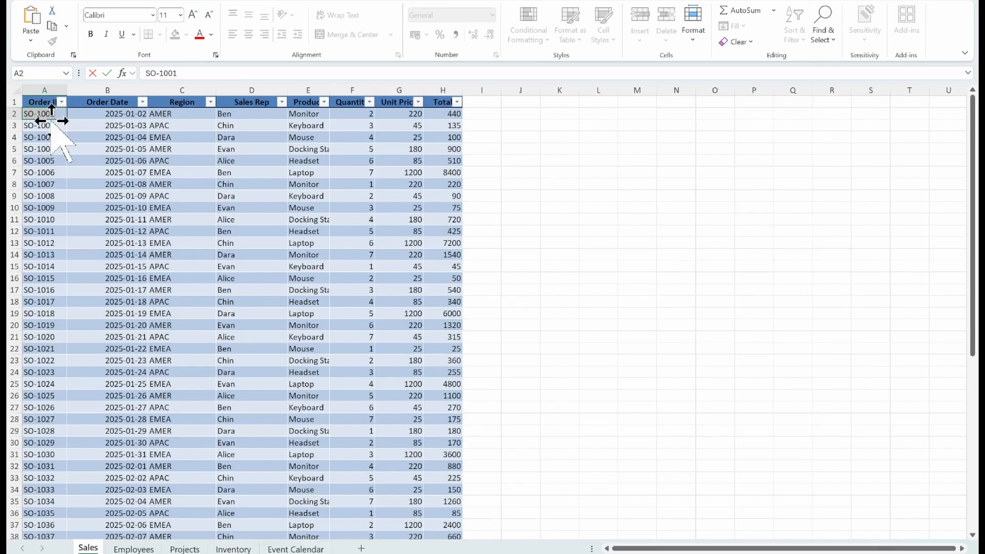
{"action": "left_click", "coordinate": [126, 549]}
{"action": "left_click", "coordinate": [187, 549]}
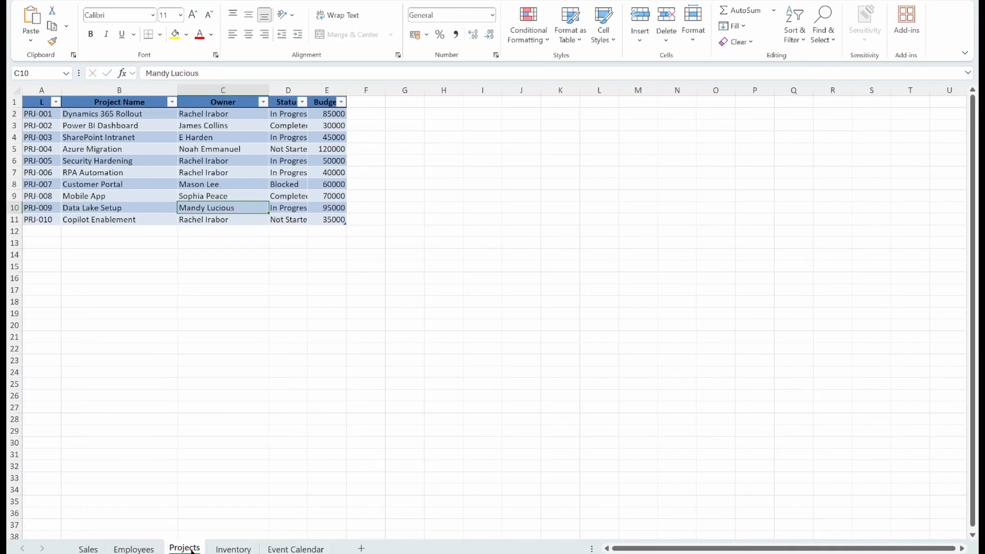
{"action": "left_click", "coordinate": [287, 550]}
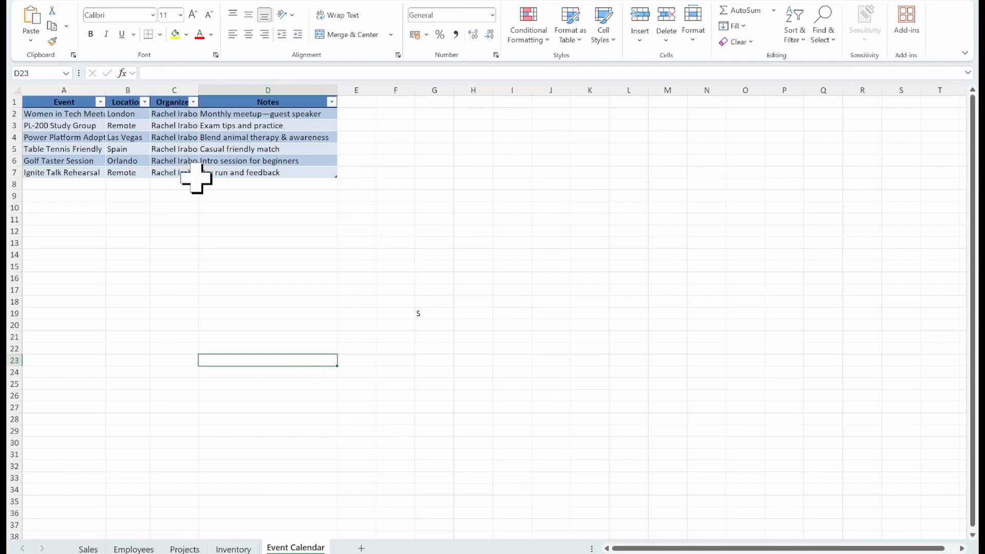
{"action": "double_click", "coordinate": [70, 113]}
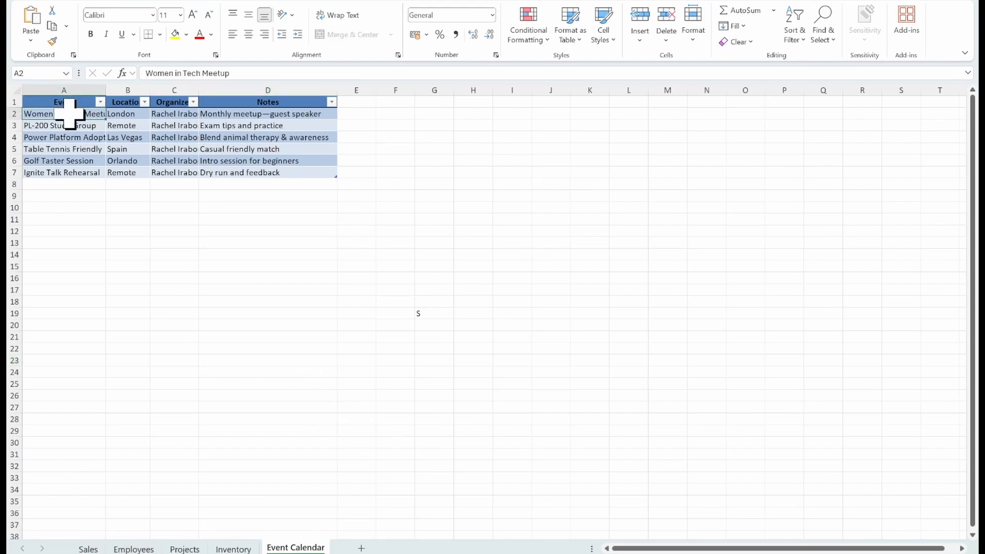
{"action": "triple_click", "coordinate": [186, 73]}
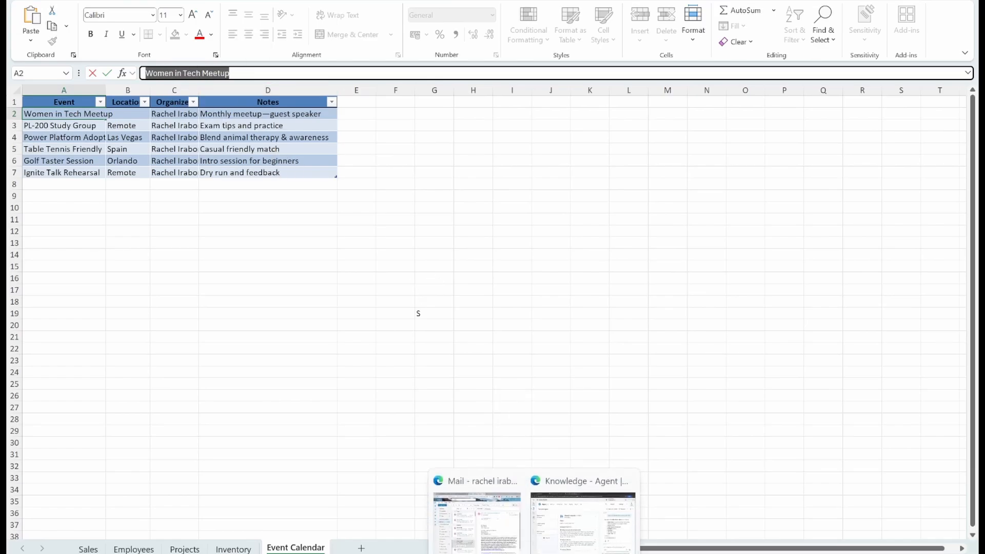
Step: Switch back to the test agent and ask where the Women in Tech Meetup takes place
{"action": "left_click", "coordinate": [609, 535]}
{"action": "left_click", "coordinate": [725, 489]}
{"action": "type", "text": "where is the location of the w"}
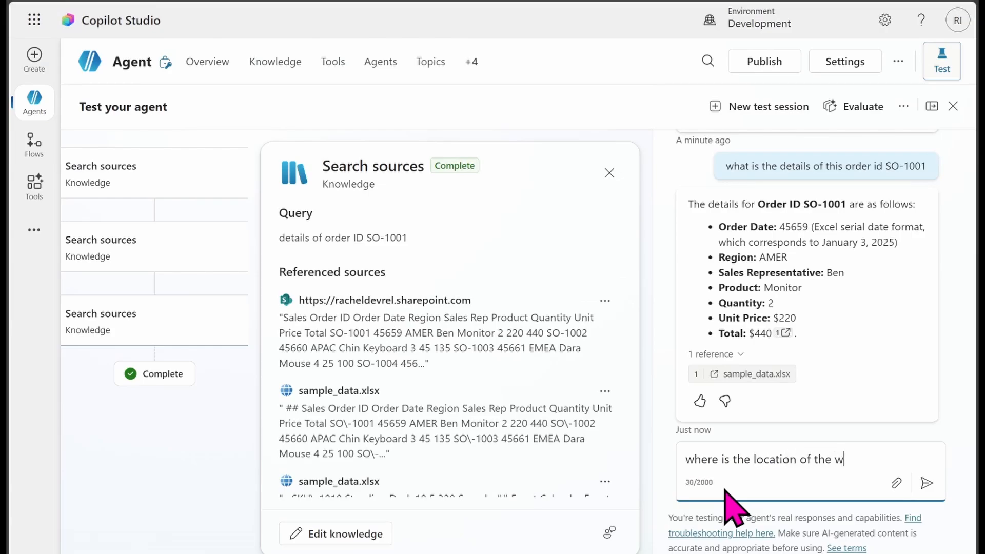
{"action": "type", "text": "h meetup?"}
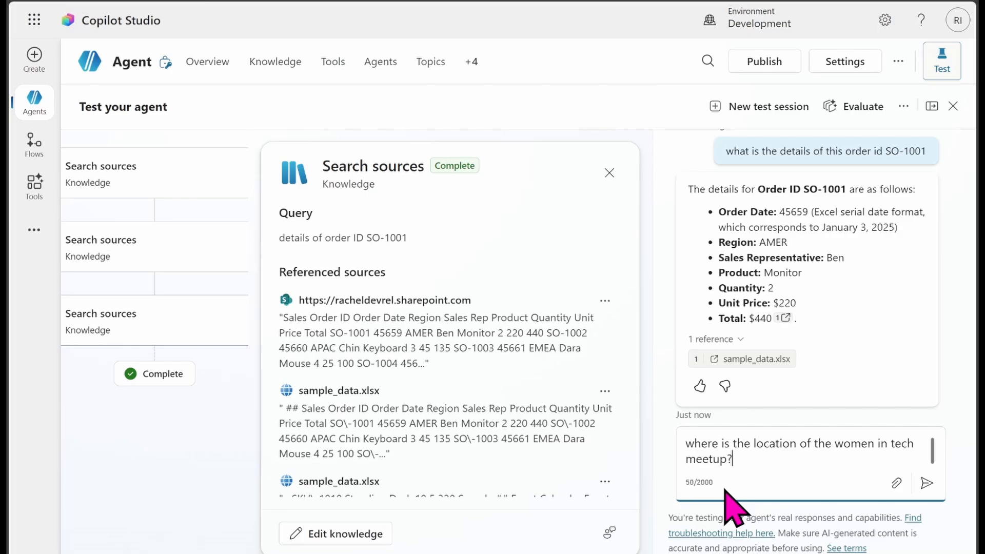
{"action": "key", "text": "Return"}
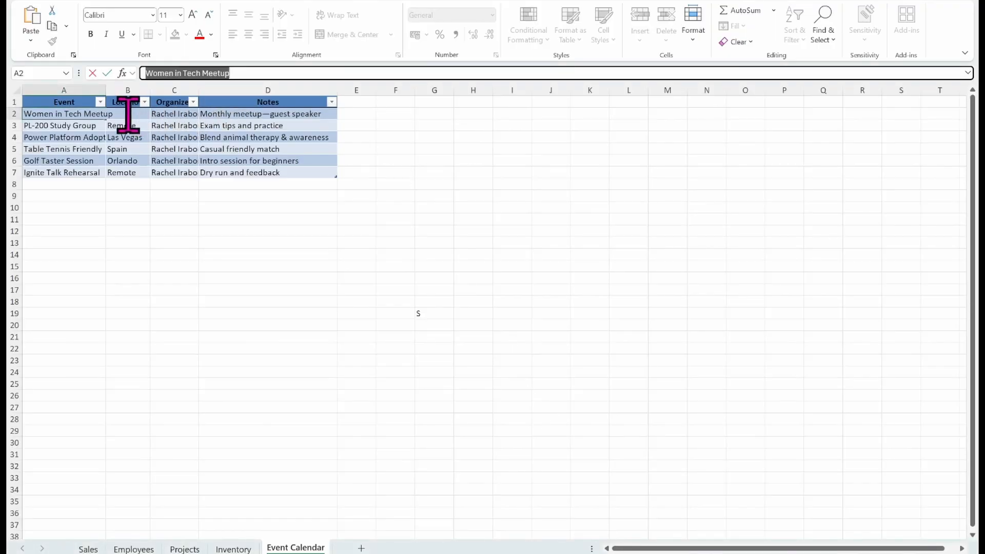
Step: Compare the agent's answer with the Event Calendar sheet's location column
{"action": "left_click", "coordinate": [154, 185]}
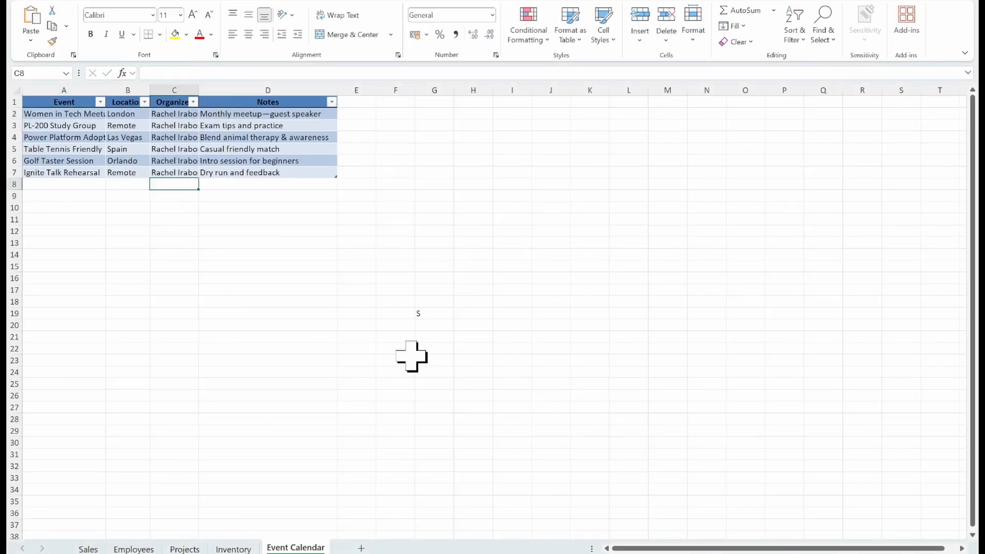
{"action": "mouse_move", "coordinate": [534, 552]}
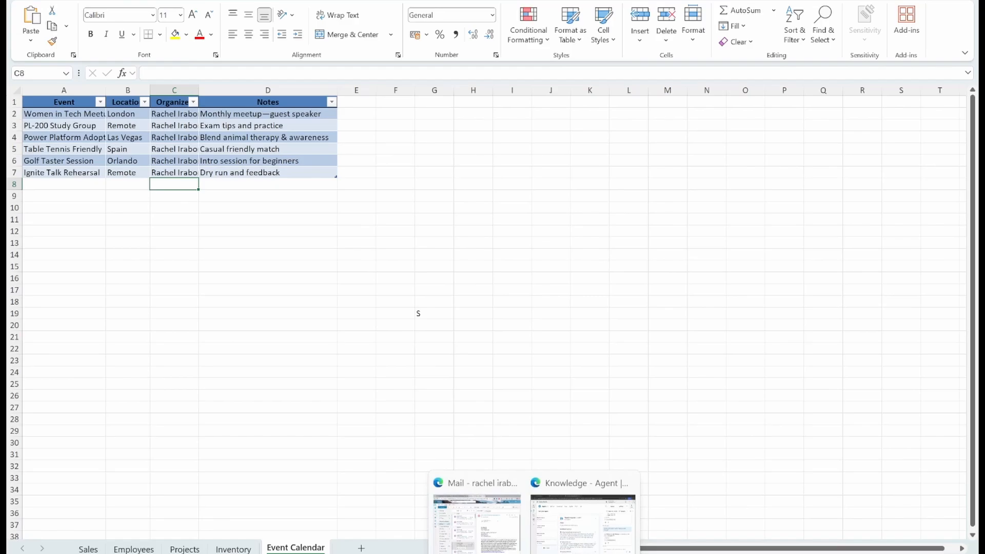
{"action": "left_click", "coordinate": [569, 533]}
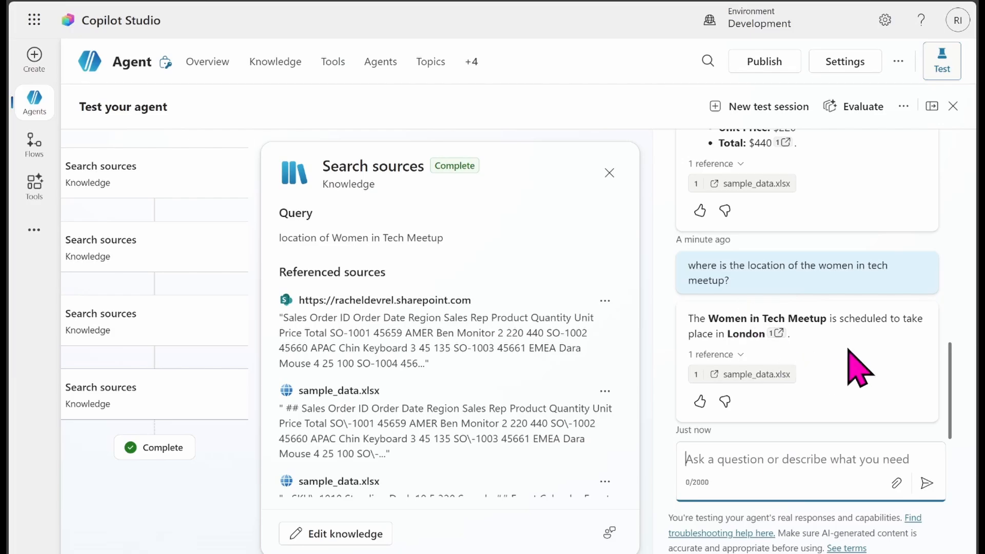
Step: Scroll back through the test conversation and open the agent's Knowledge page
{"action": "left_click", "coordinate": [957, 403]}
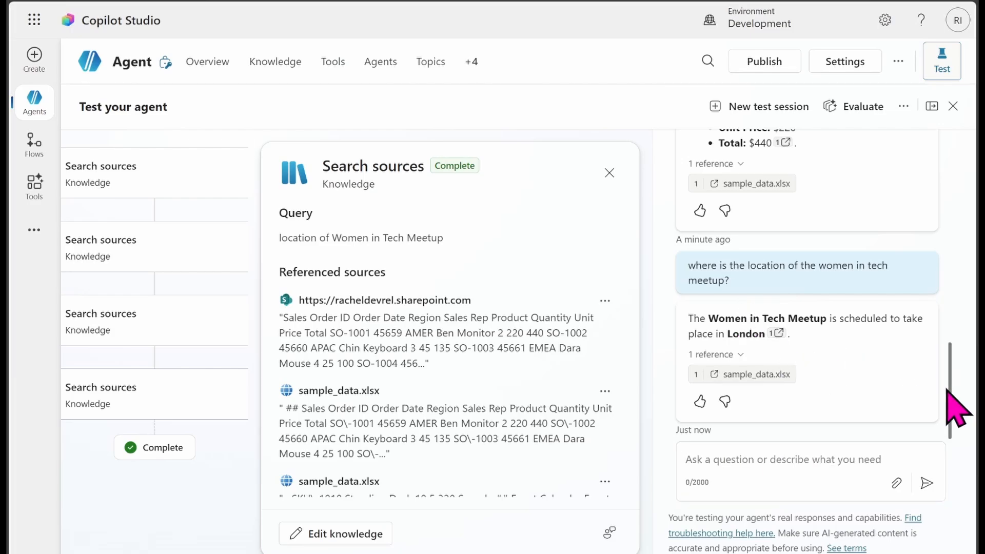
{"action": "left_click_drag", "start_coordinate": [947, 396], "coordinate": [949, 211]}
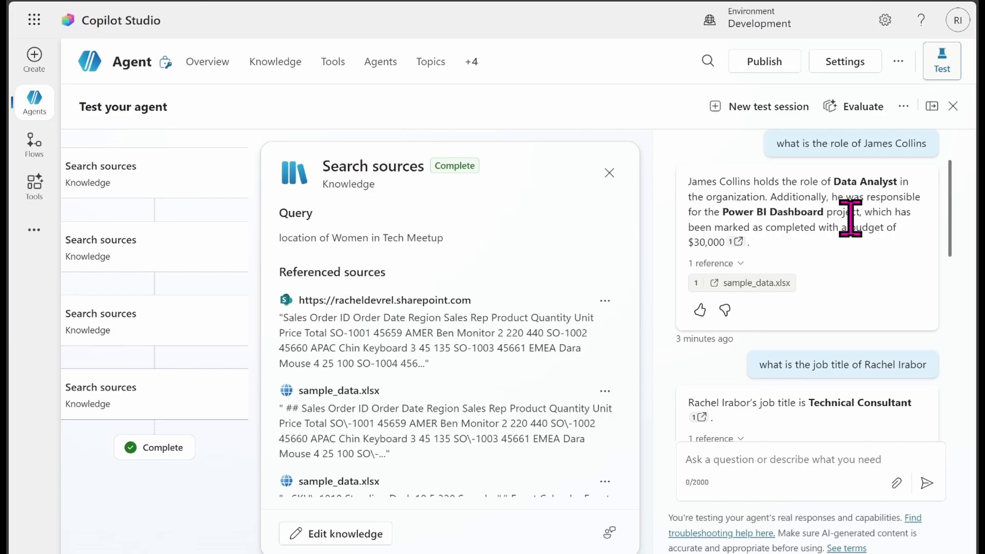
{"action": "left_click", "coordinate": [272, 66]}
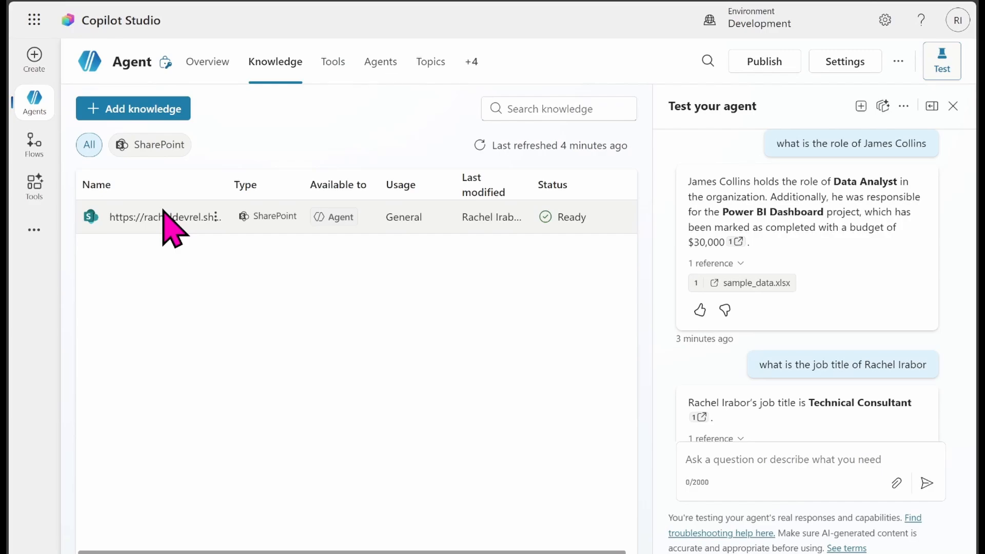